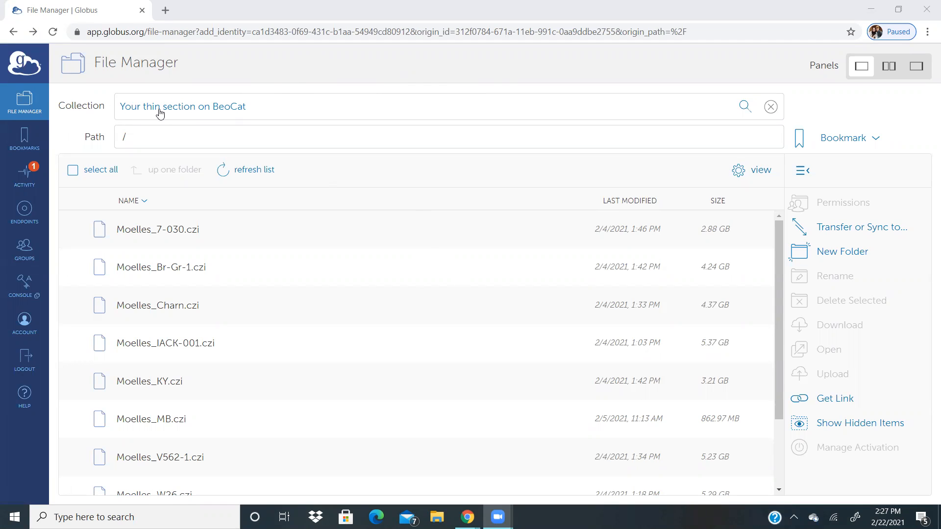
# Review the files in the thin section collection and show a second, empty collection panel beside it
pyautogui.scroll(-2, 175, 276)
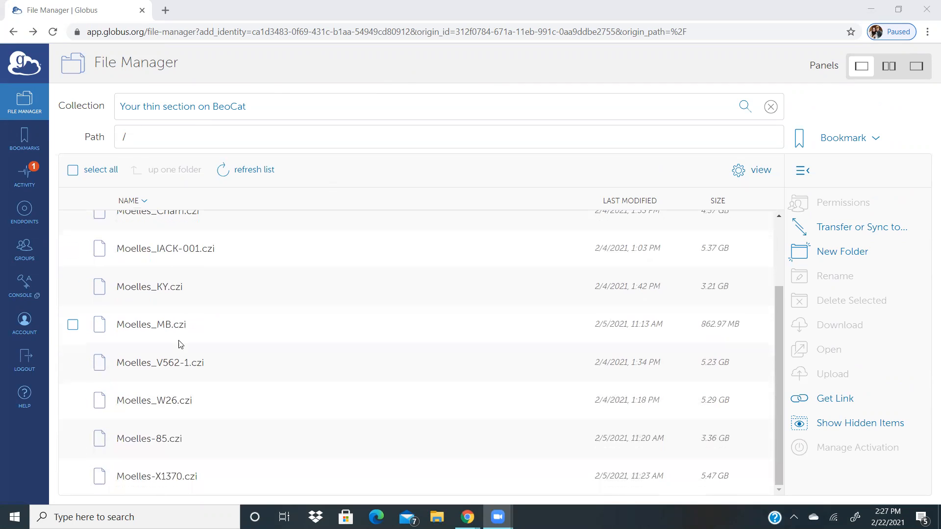
pyautogui.scroll(3, 182, 335)
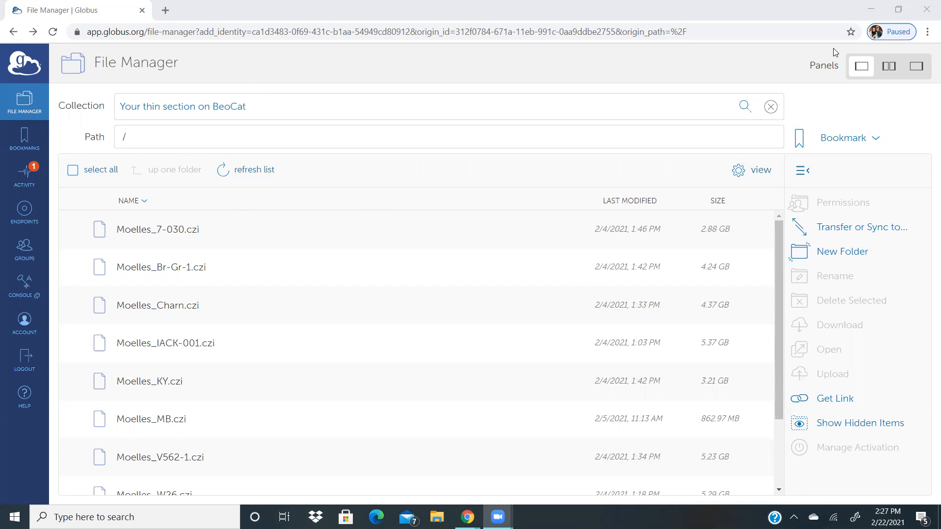
pyautogui.click(884, 70)
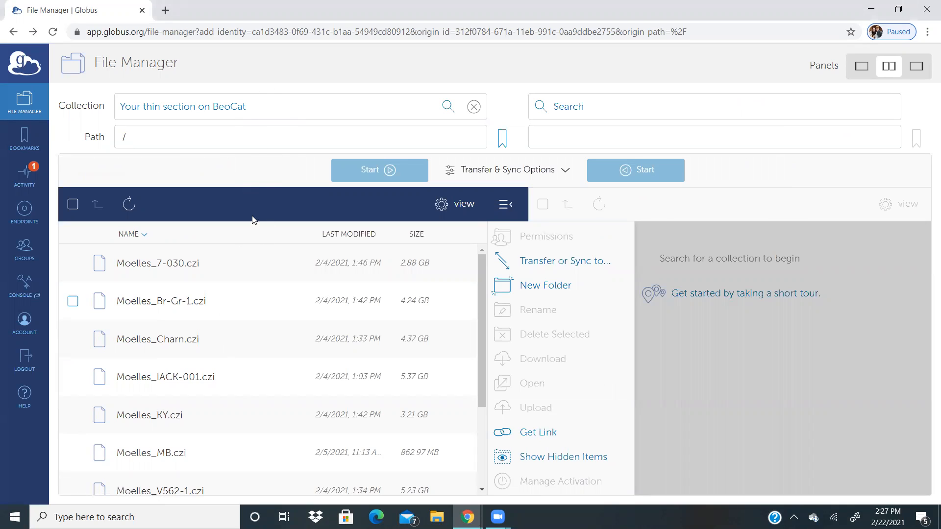
pyautogui.click(734, 389)
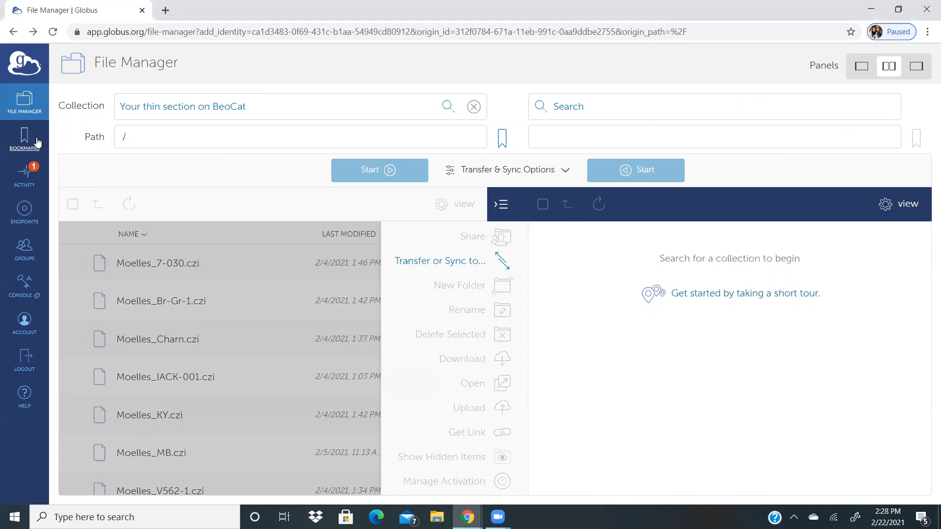
# Start creating a personal endpoint from the Endpoints page and download Globus Connect Personal for Windows
pyautogui.click(24, 209)
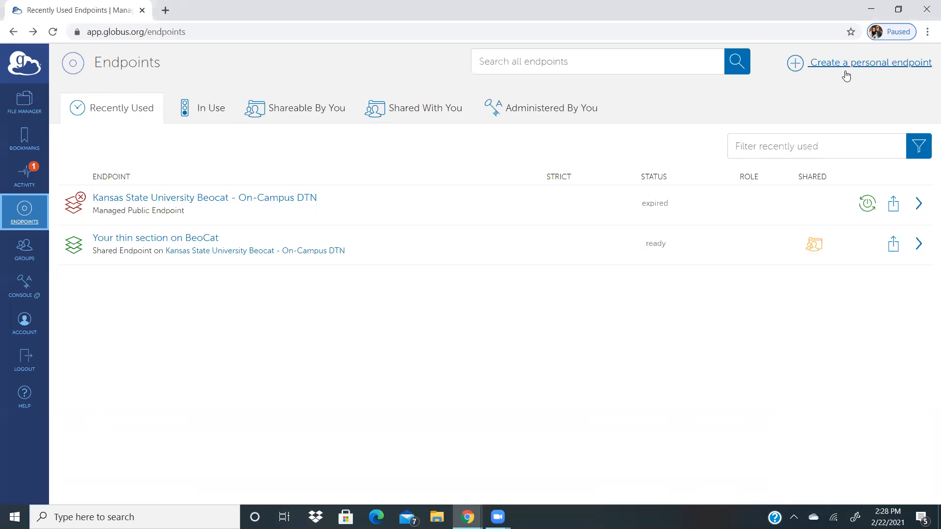
pyautogui.click(827, 71)
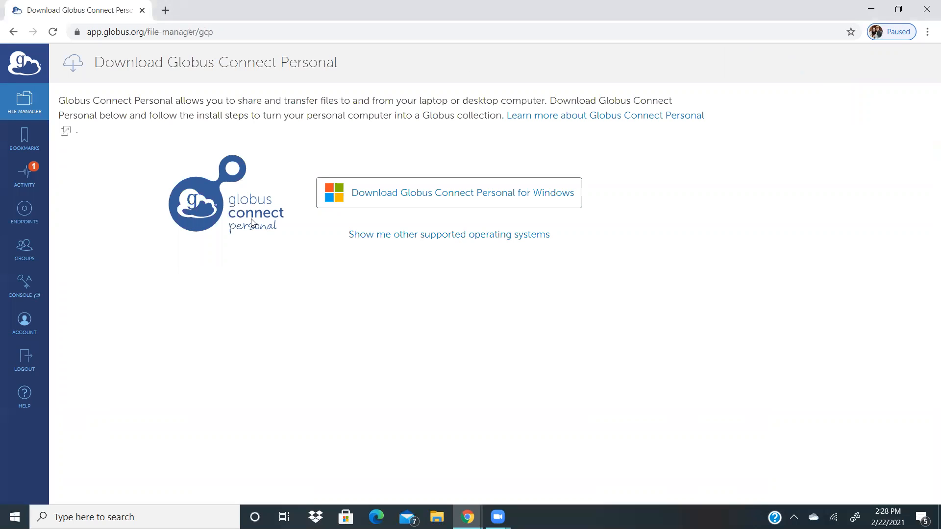
pyautogui.click(418, 197)
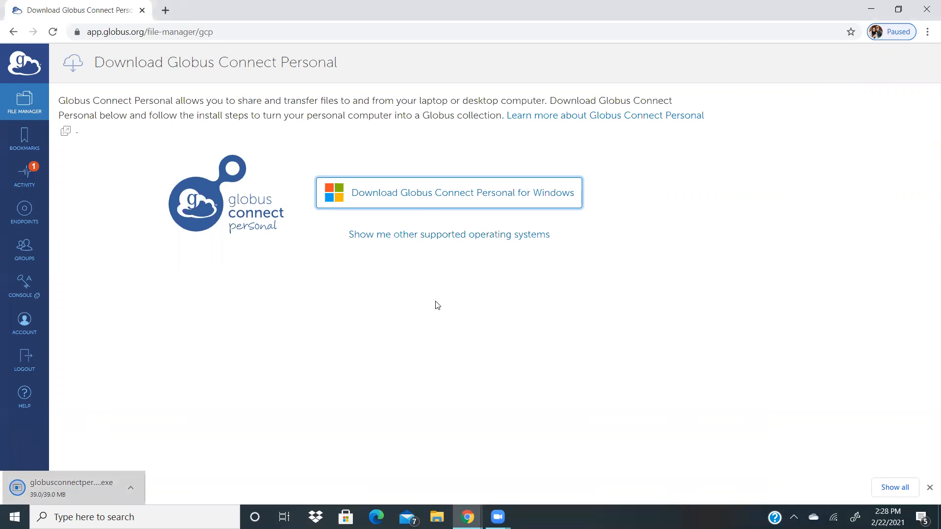
# Install Globus Connect Personal from the downloaded file and finish the setup with the option to run it enabled
pyautogui.click(87, 486)
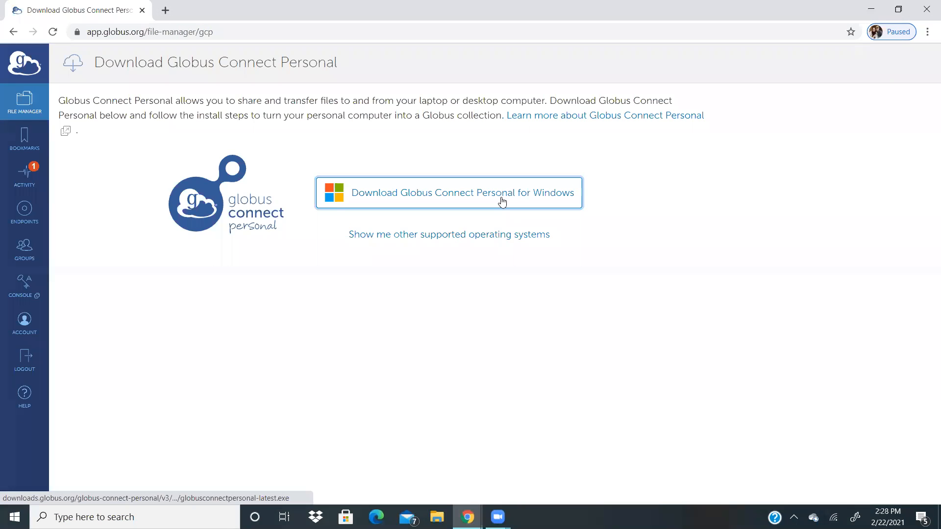
pyautogui.click(535, 354)
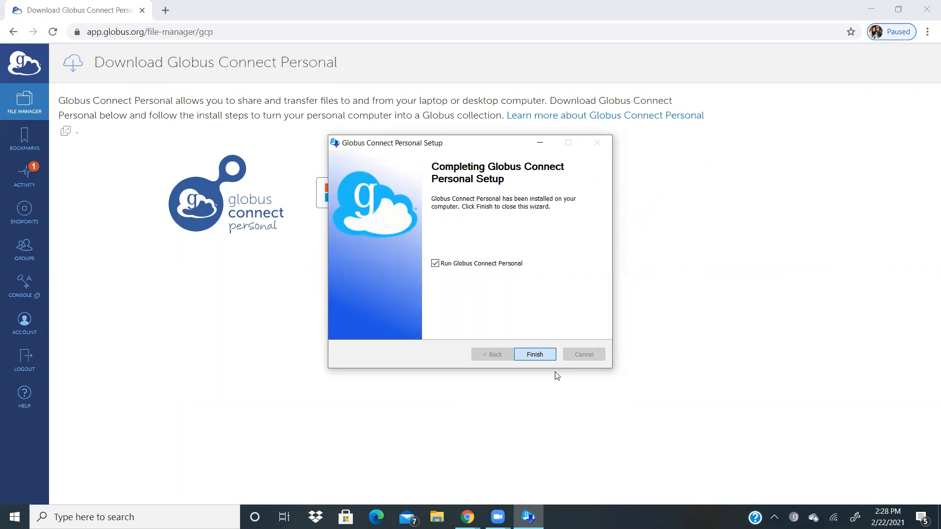
pyautogui.press('Return')
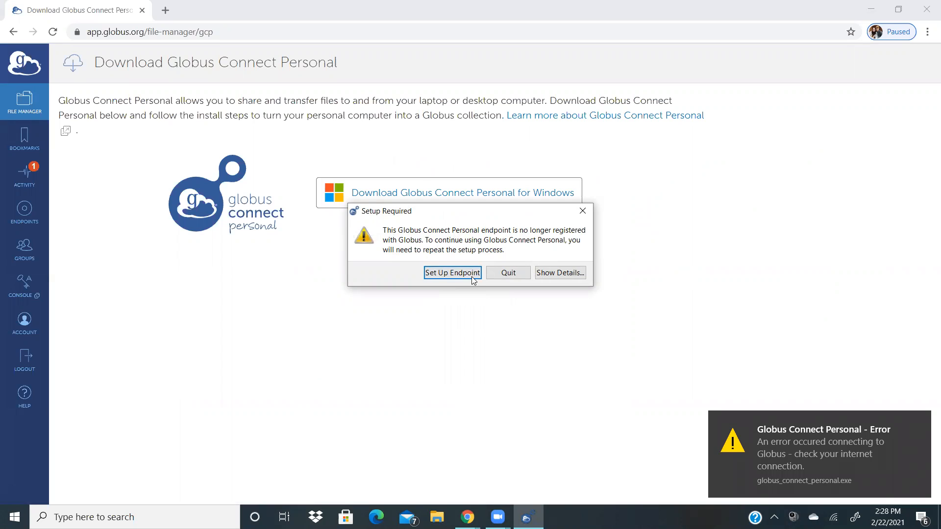
# Set up the endpoint again by logging in to Globus and allowing the consent request with the label DESKTOP-TJIJA2R
pyautogui.click(461, 271)
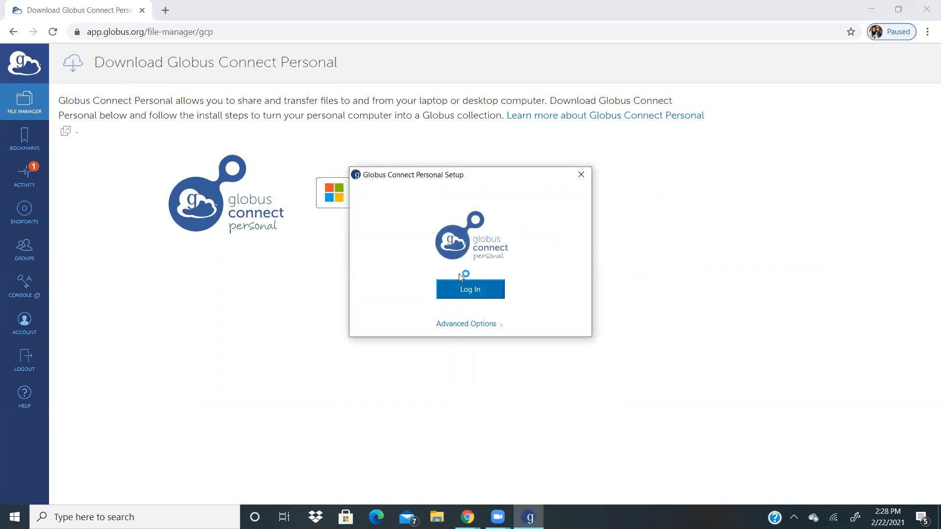
pyautogui.click(478, 291)
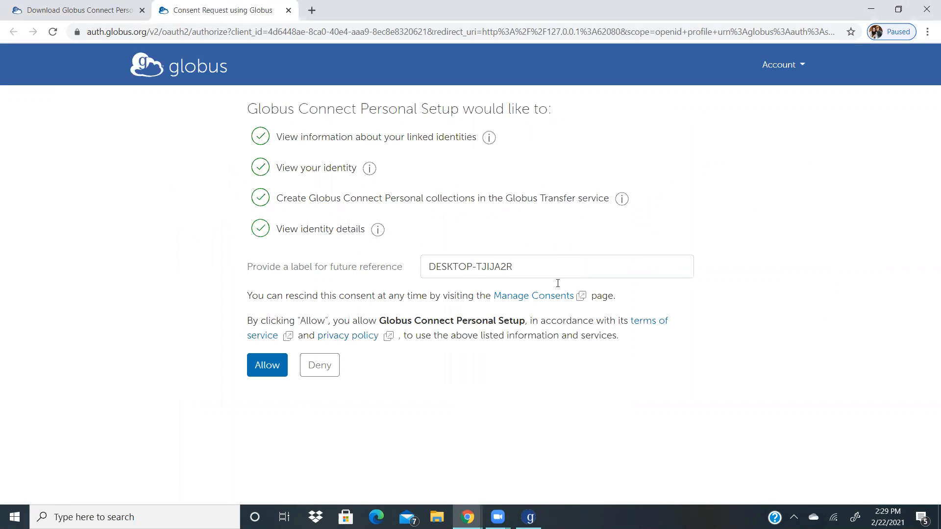
pyautogui.click(520, 264)
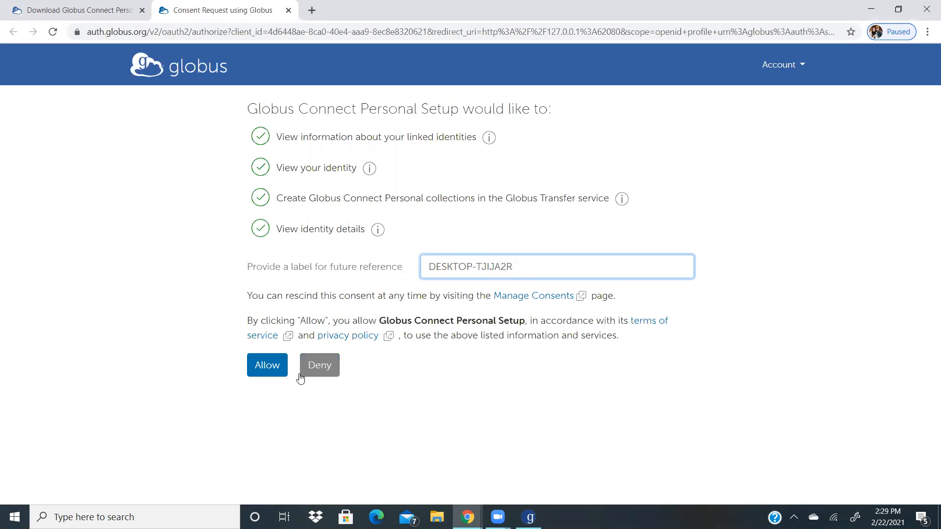
pyautogui.click(269, 373)
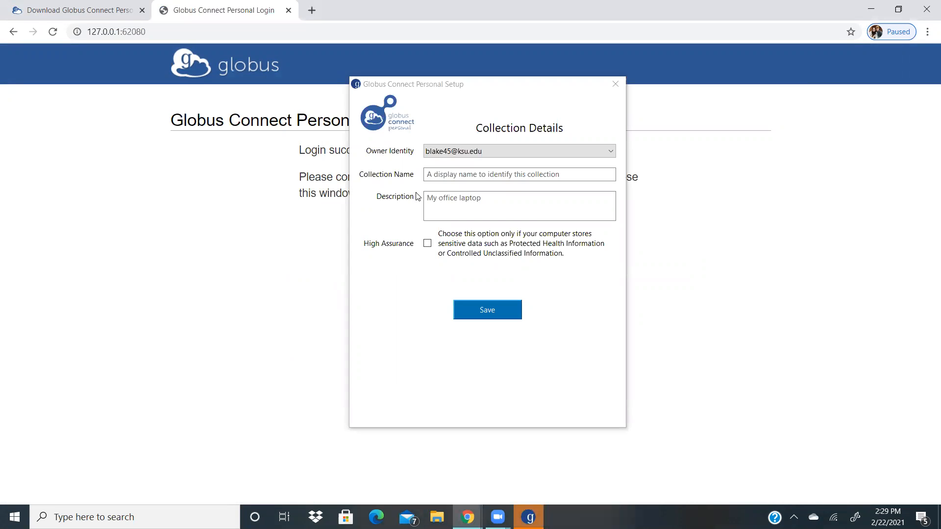
# Name the collection with the owner's name followed by "Data", describe it as "data", save it and exit the setup
pyautogui.click(548, 174)
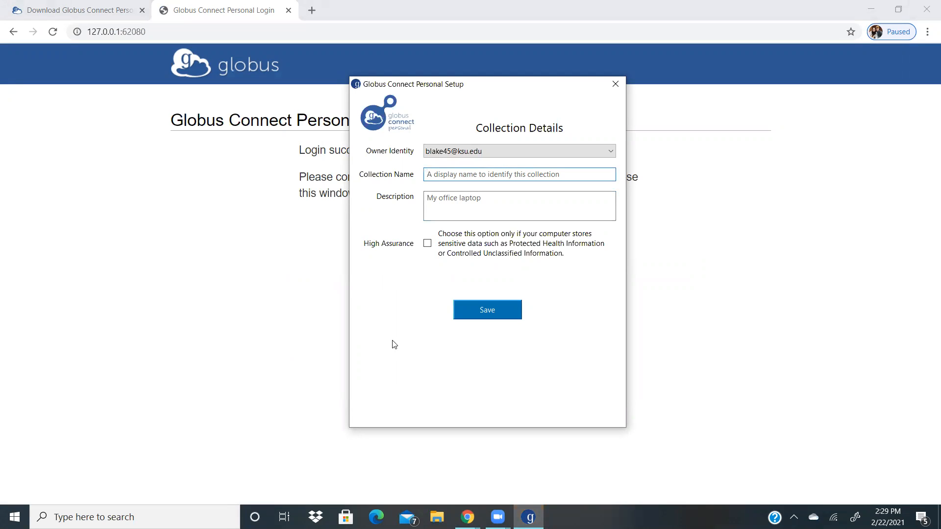
pyautogui.write('Blake Data')
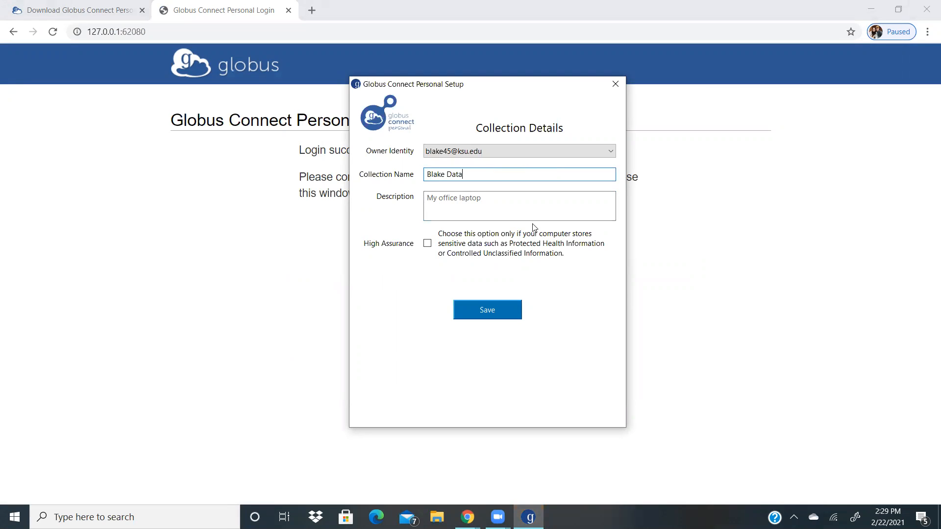
pyautogui.click(458, 198)
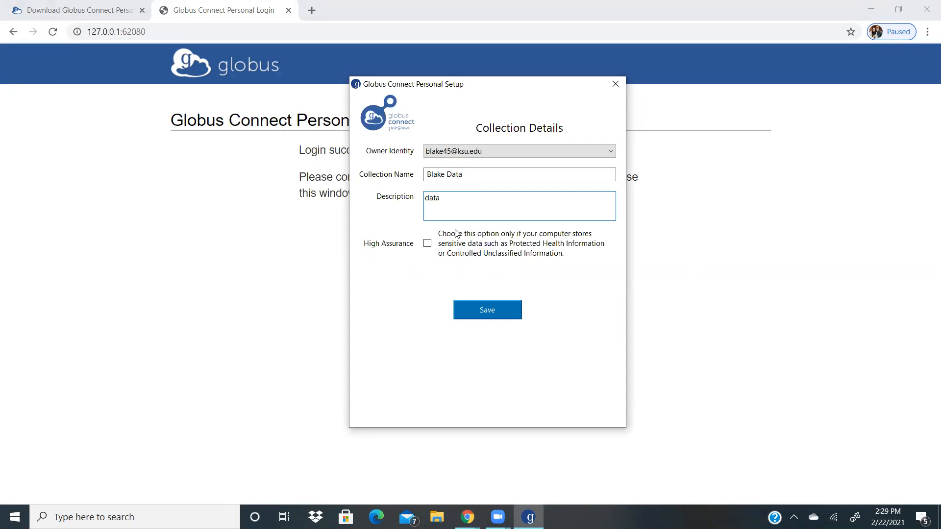
pyautogui.click(469, 317)
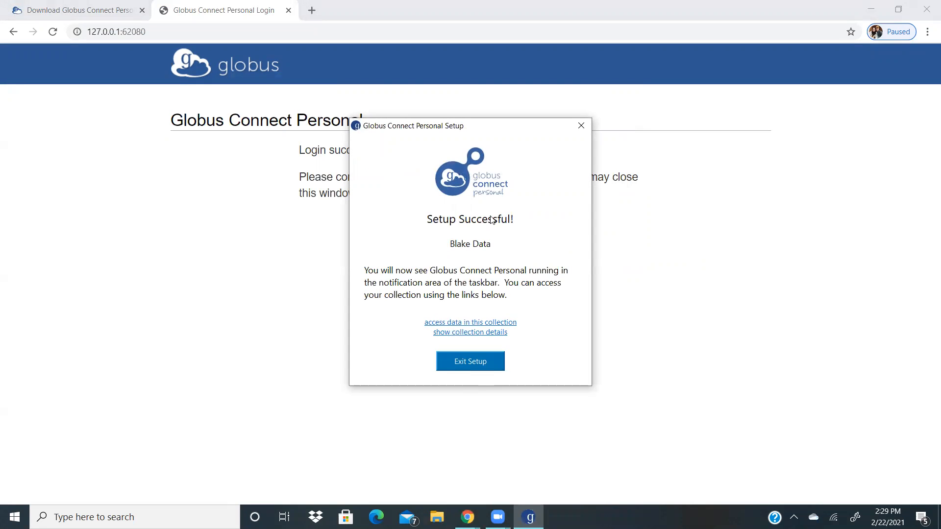
pyautogui.click(467, 360)
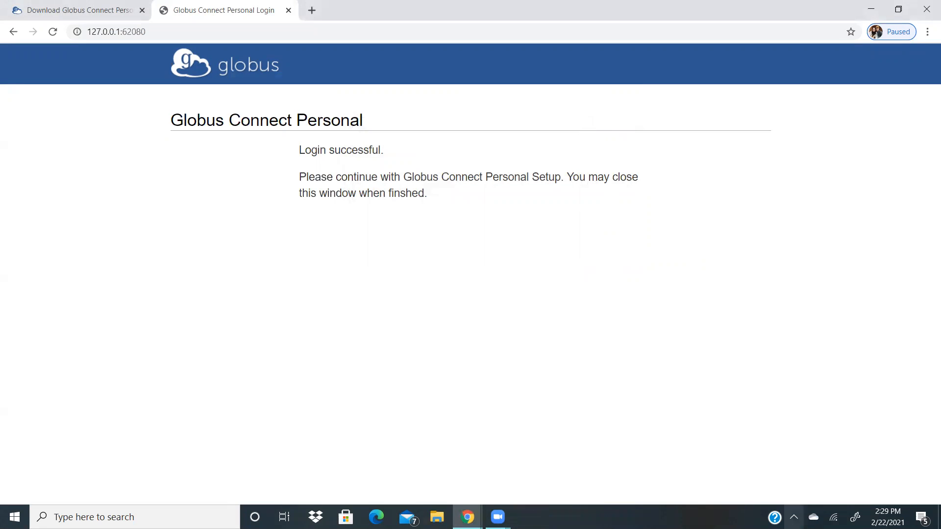
# Check that Globus Connect Personal is running in the notification area, then return to the Globus File Manager
pyautogui.click(794, 517)
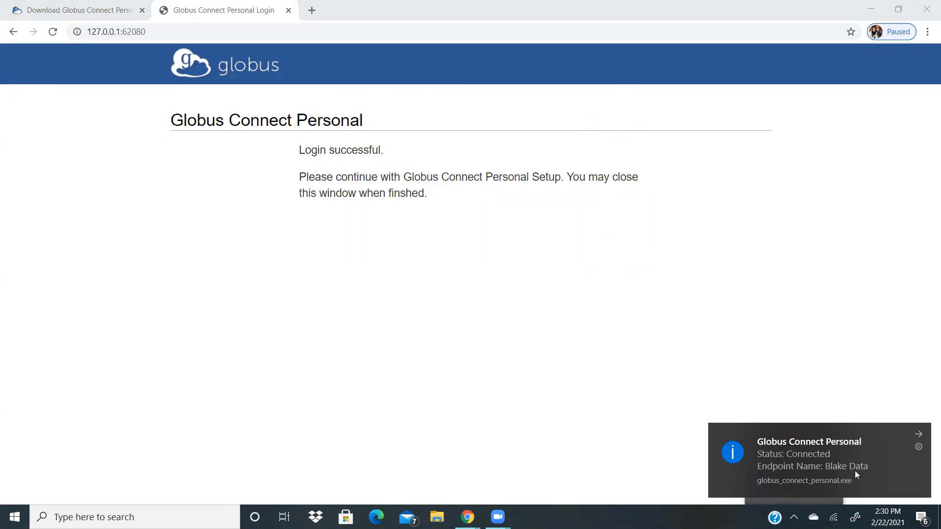
pyautogui.click(595, 401)
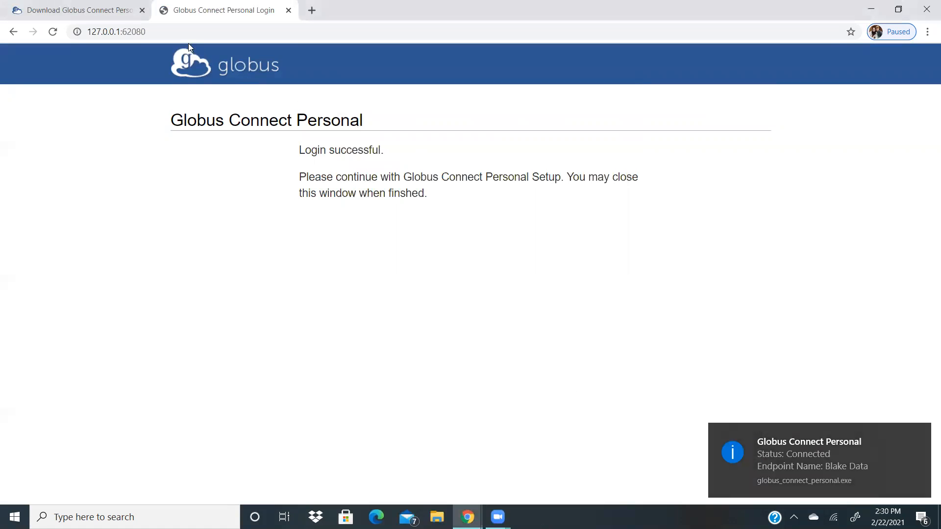
pyautogui.click(94, 11)
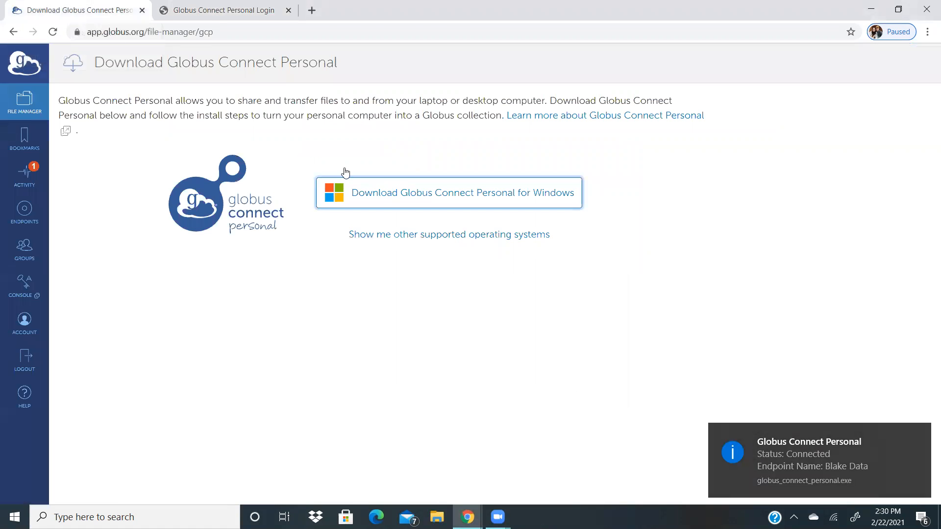
pyautogui.click(25, 101)
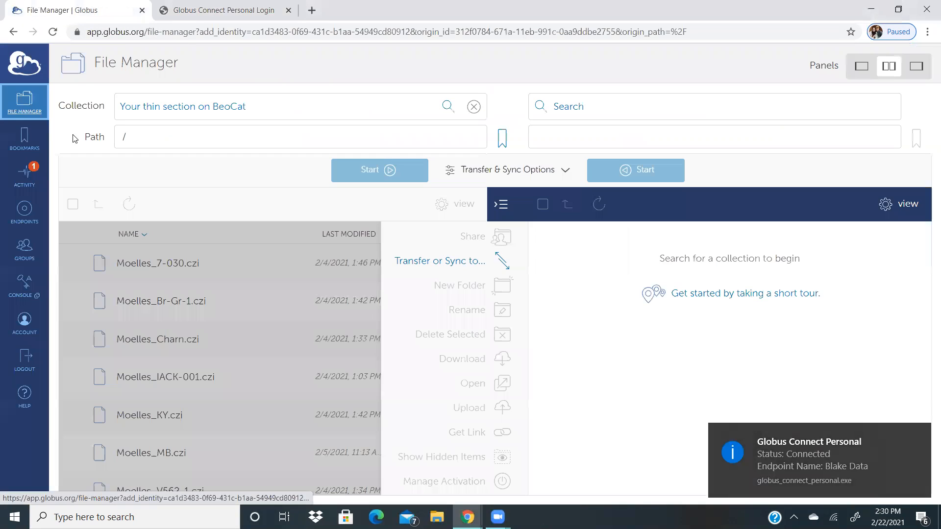
# Search for the newly created personal collection by name and open it in the second file panel
pyautogui.click(596, 105)
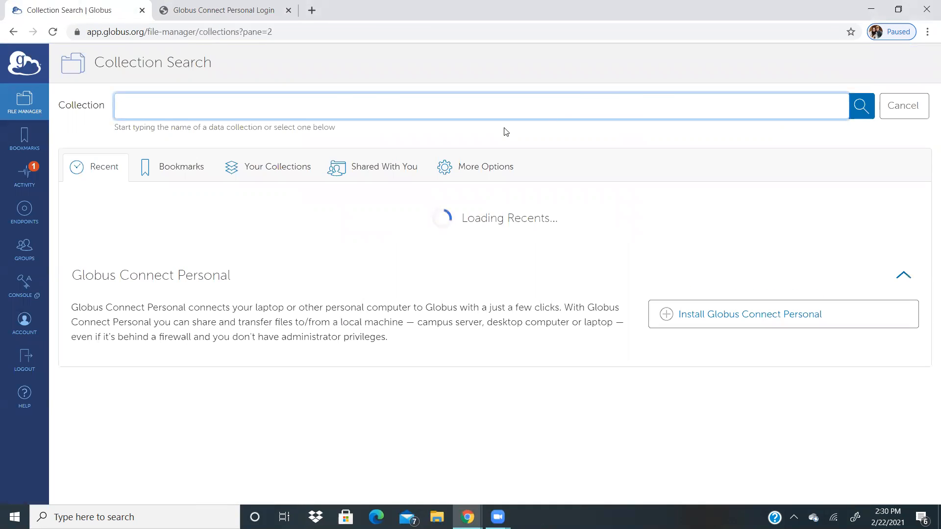
pyautogui.write('blak')
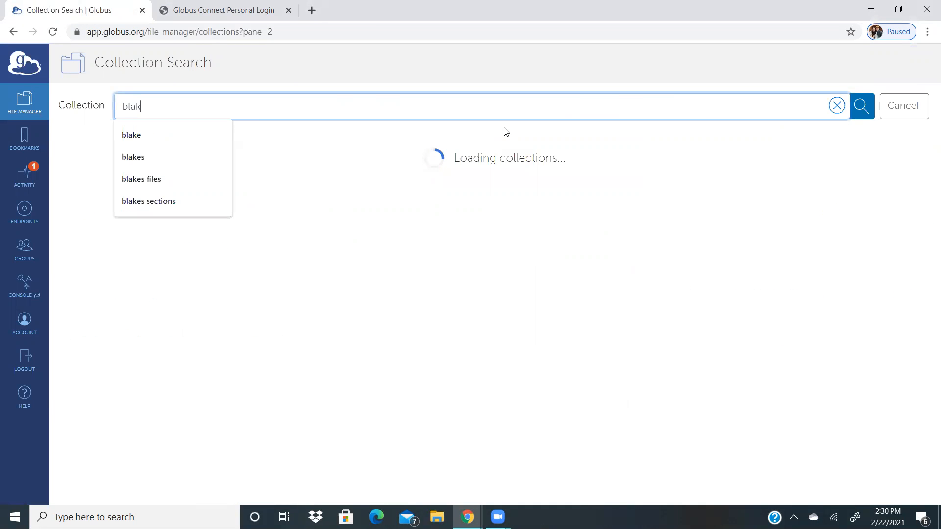
pyautogui.write('e dat')
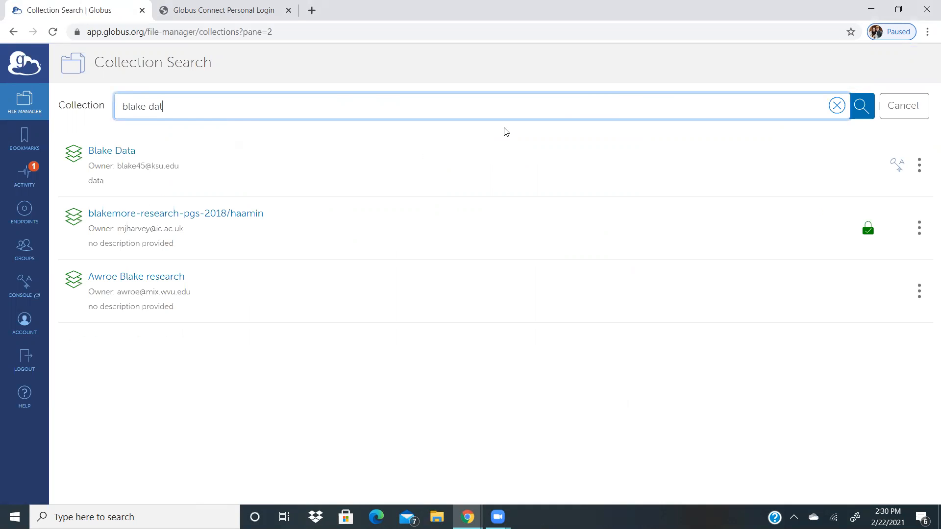
pyautogui.write('a')
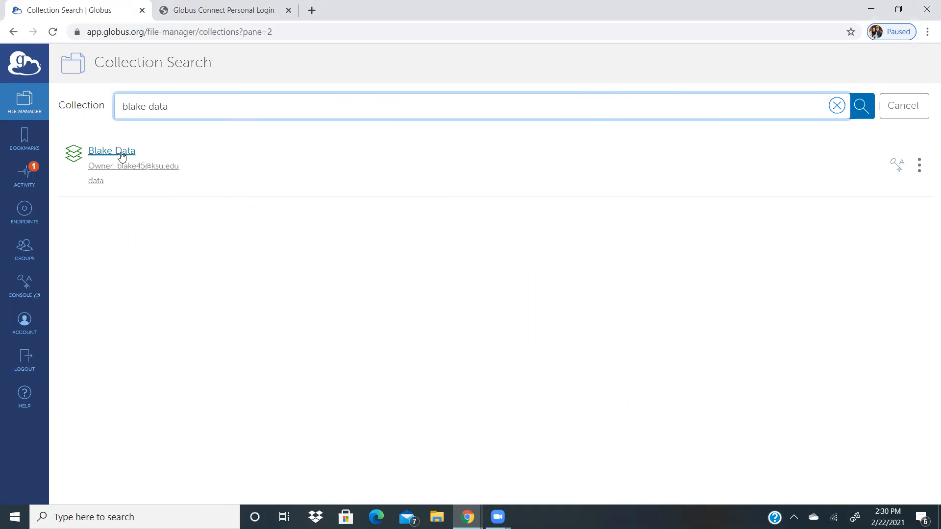
pyautogui.click(122, 156)
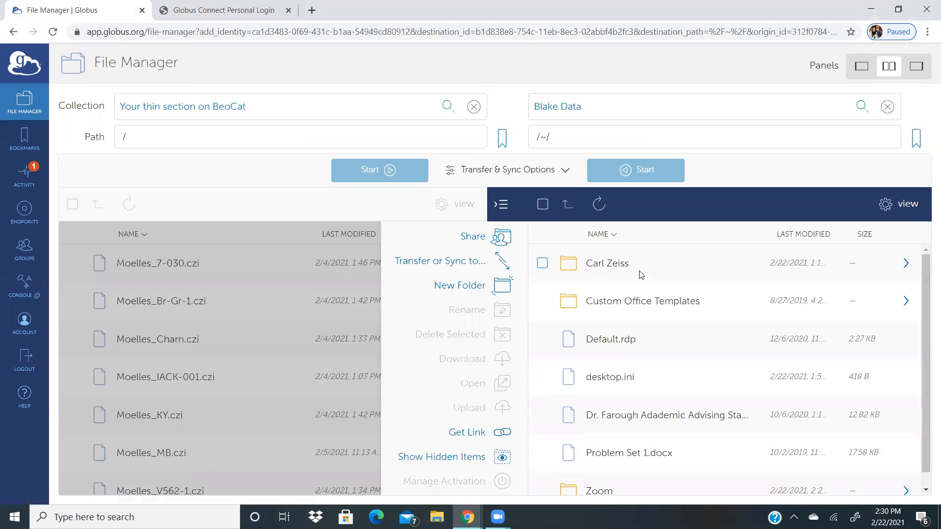
# Browse the personal collection, go up to its root folder and select the C folder as the destination
pyautogui.scroll(-1, 680, 281)
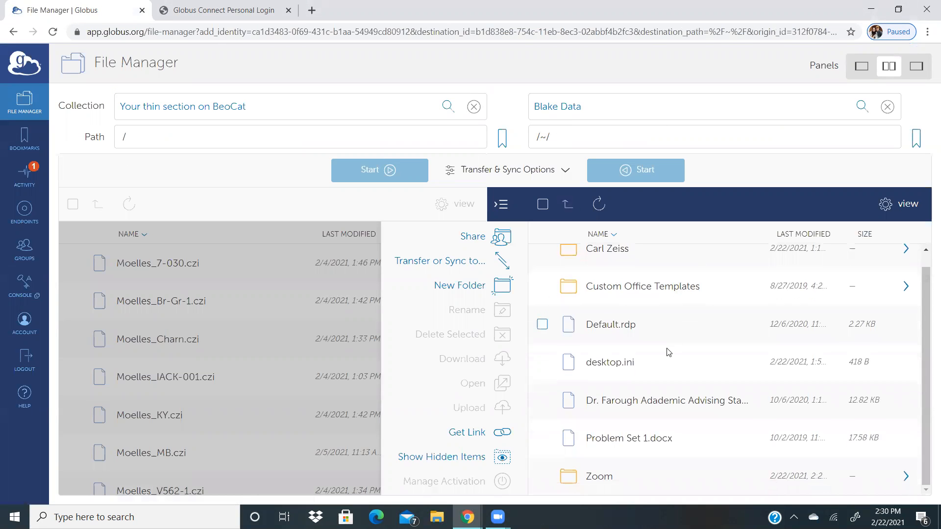
pyautogui.scroll(1, 674, 342)
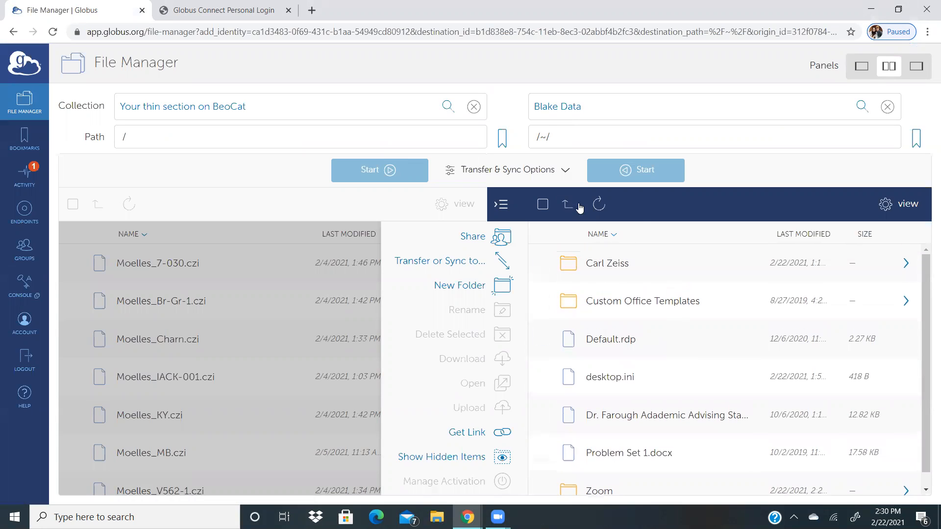
pyautogui.click(602, 449)
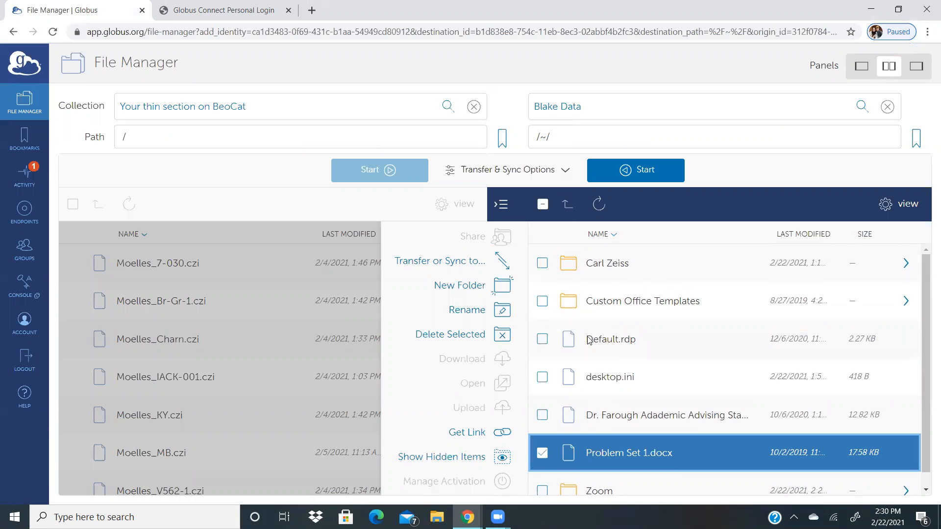
pyautogui.click(567, 204)
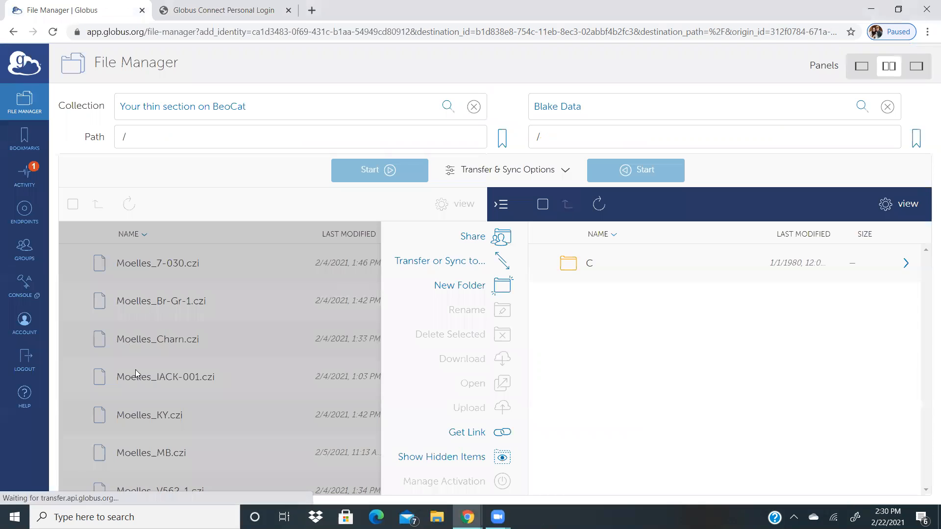
pyautogui.click(541, 265)
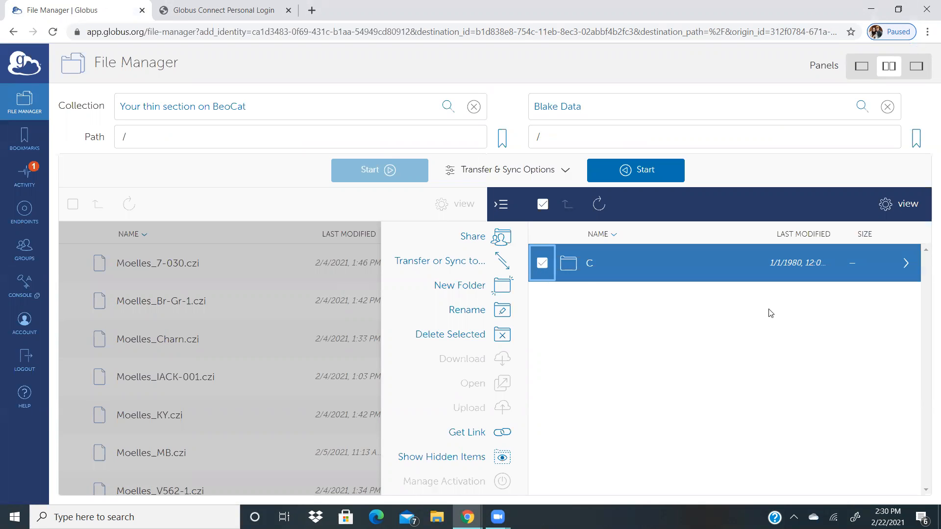
# Select Moelles_MB.czi in the BeoCat thin section collection and start its transfer to the personal collection
pyautogui.click(232, 314)
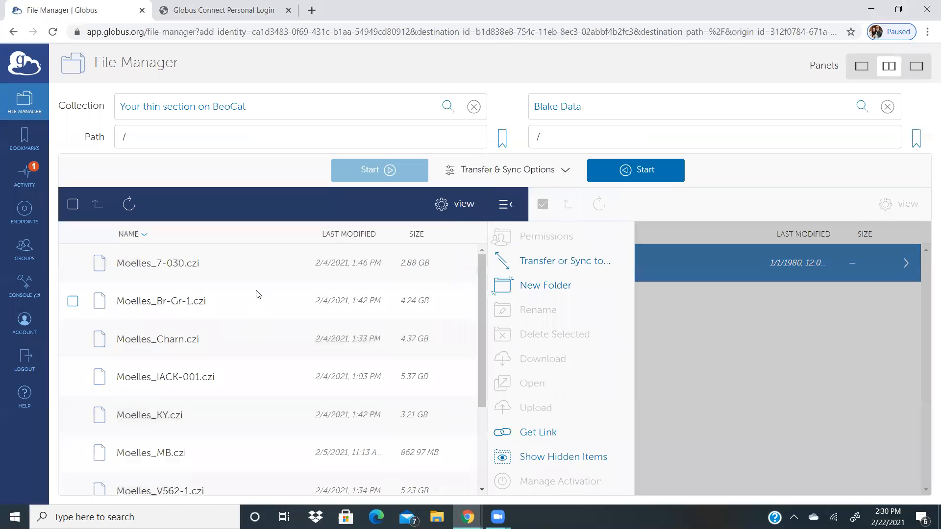
pyautogui.scroll(-3, 226, 323)
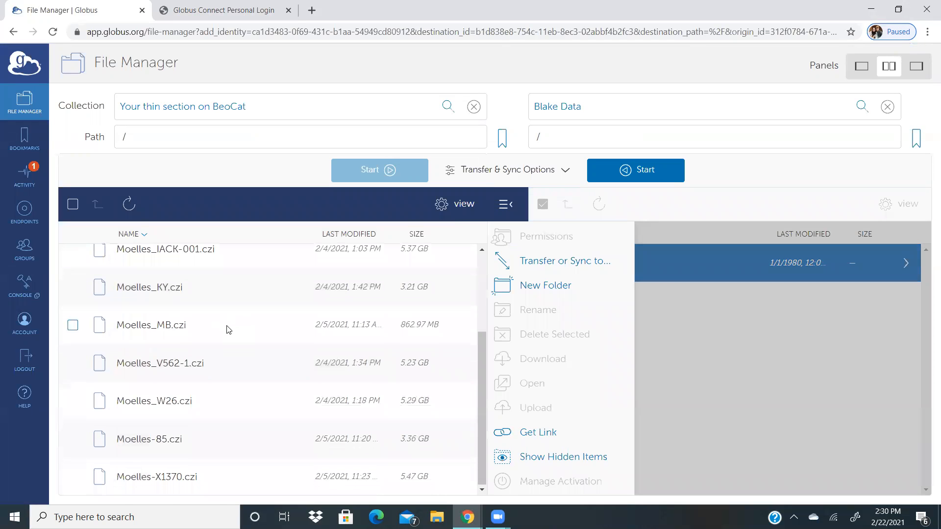
pyautogui.scroll(3, 226, 324)
pyautogui.scroll(-3, 90, 399)
pyautogui.scroll(3, 103, 417)
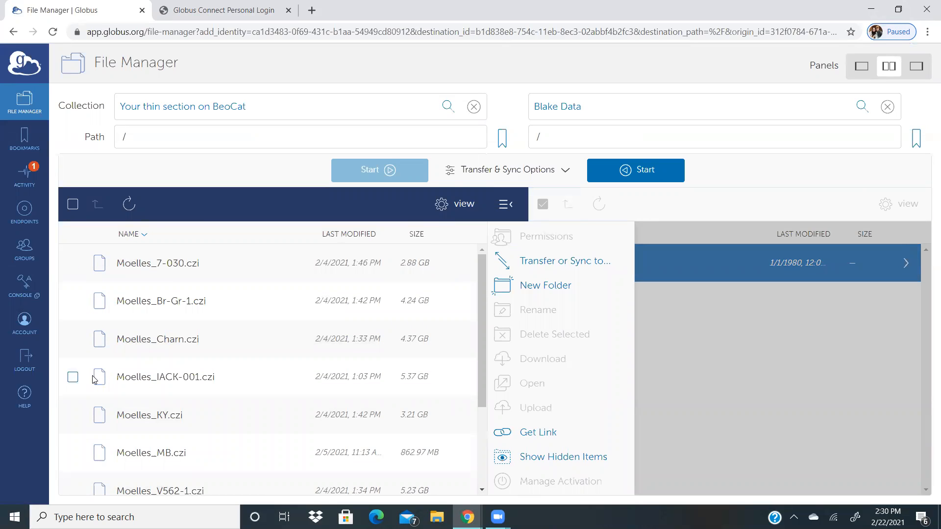
pyautogui.click(72, 453)
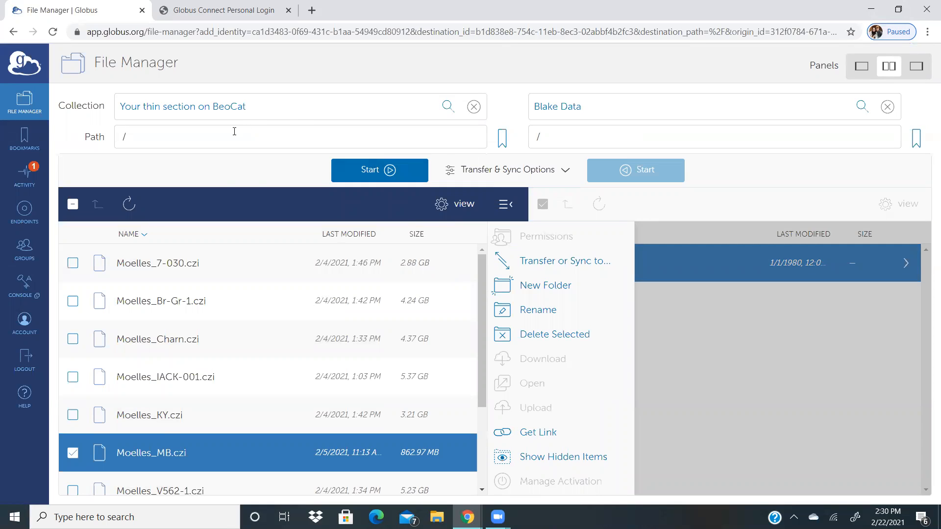
pyautogui.click(785, 406)
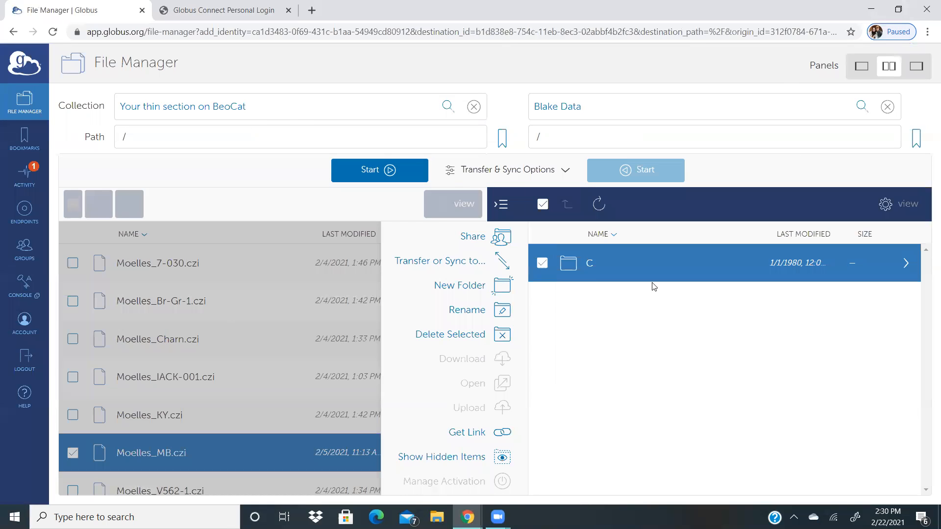
pyautogui.click(275, 283)
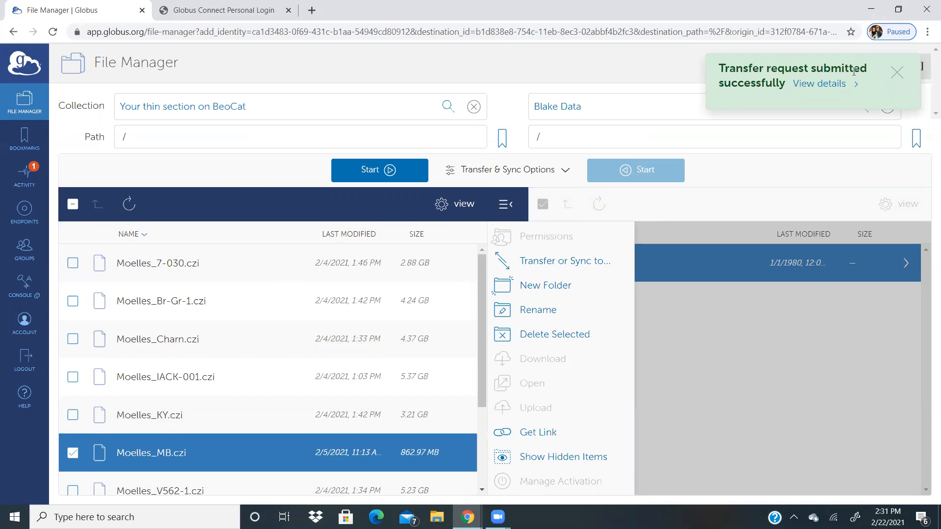
# Check the status of the submitted transfer in the recent activity list, then return to the File Manager
pyautogui.click(25, 182)
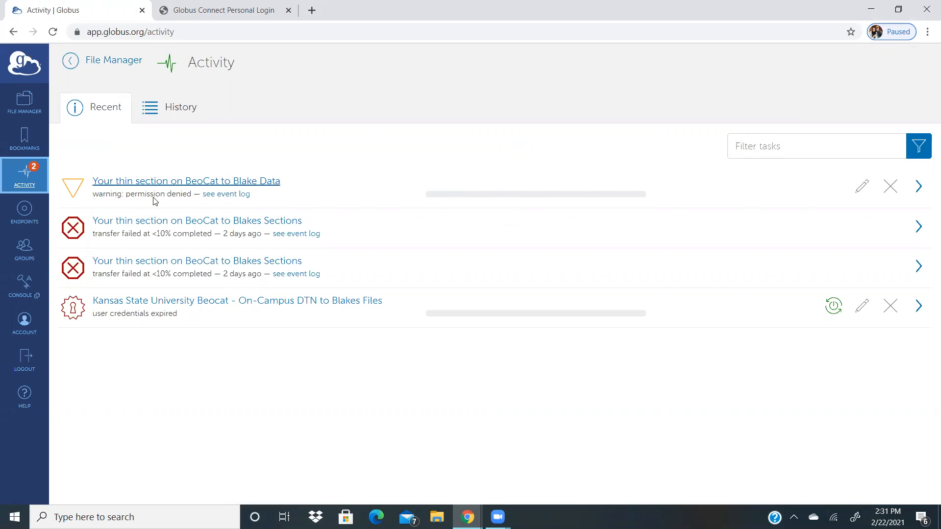
pyautogui.click(20, 104)
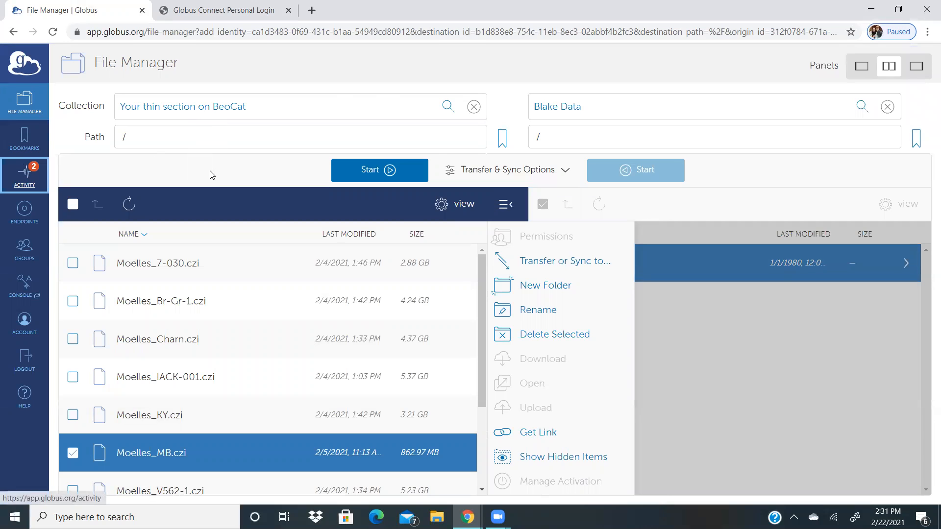
pyautogui.click(25, 173)
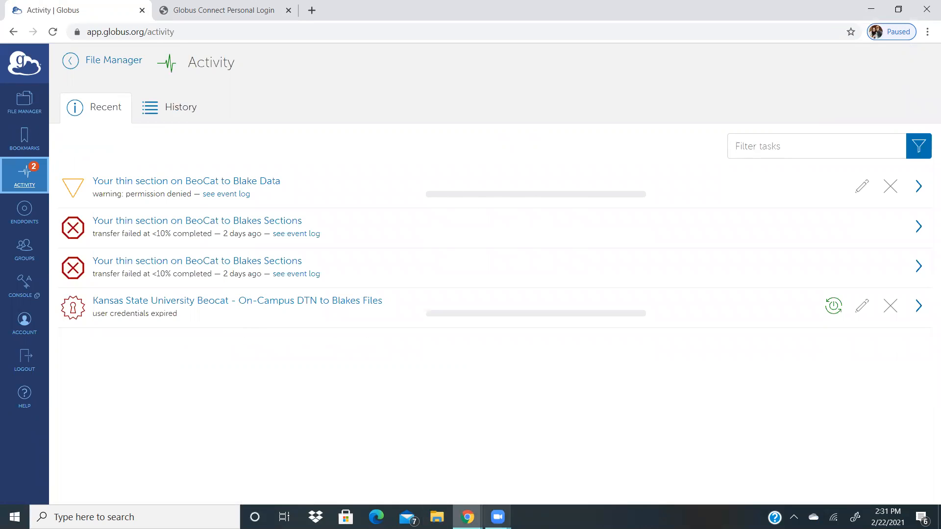
pyautogui.click(21, 104)
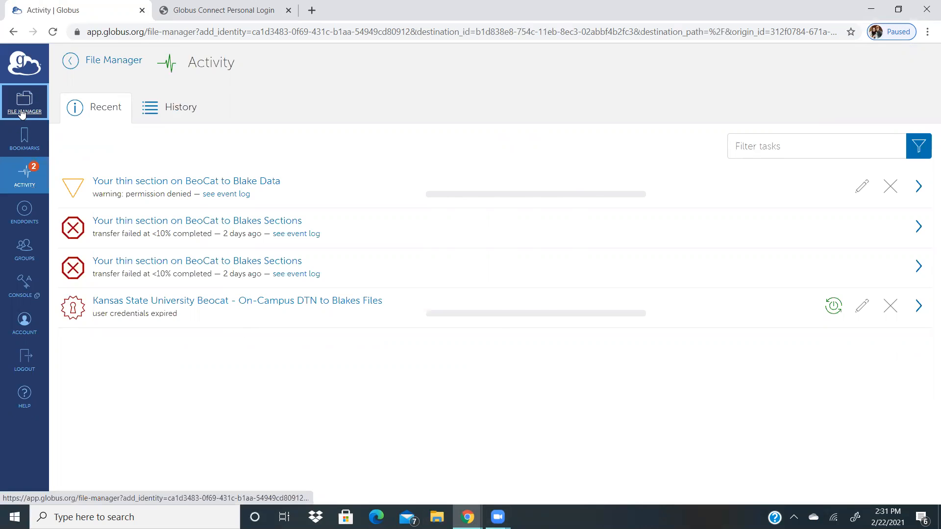
pyautogui.click(780, 314)
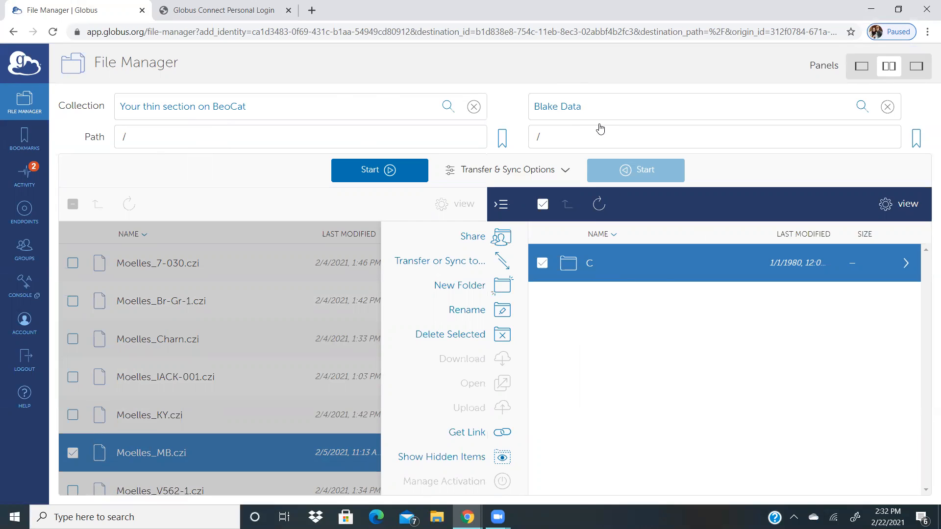
pyautogui.click(334, 371)
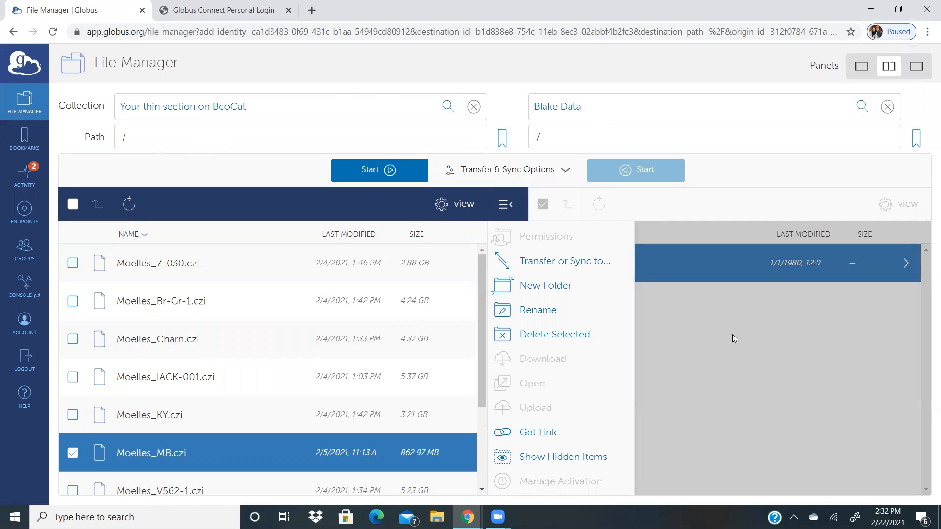